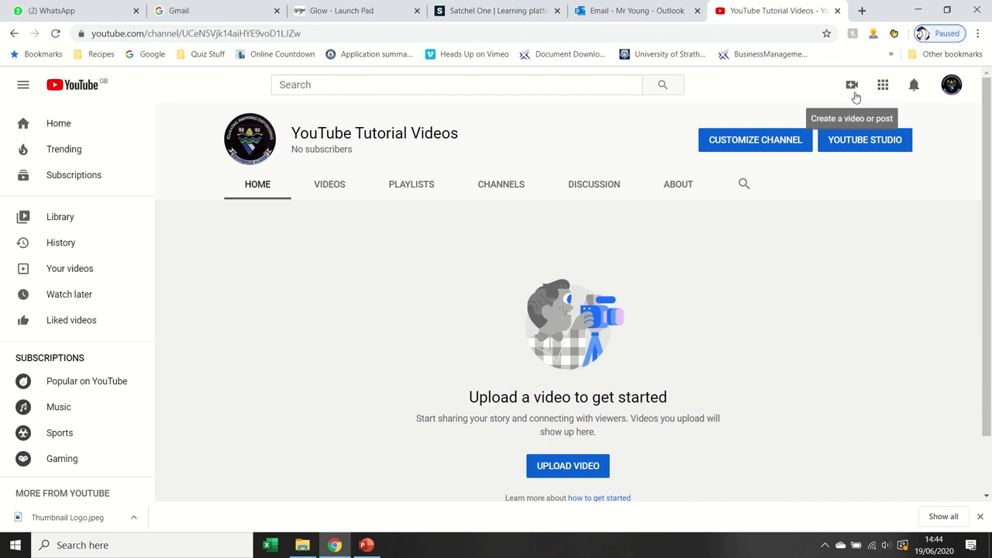
Start a video upload and add the file "1. Creating a YouTube Channel" from the You Tube Tutorial Videos folder.
left_click(854, 93)
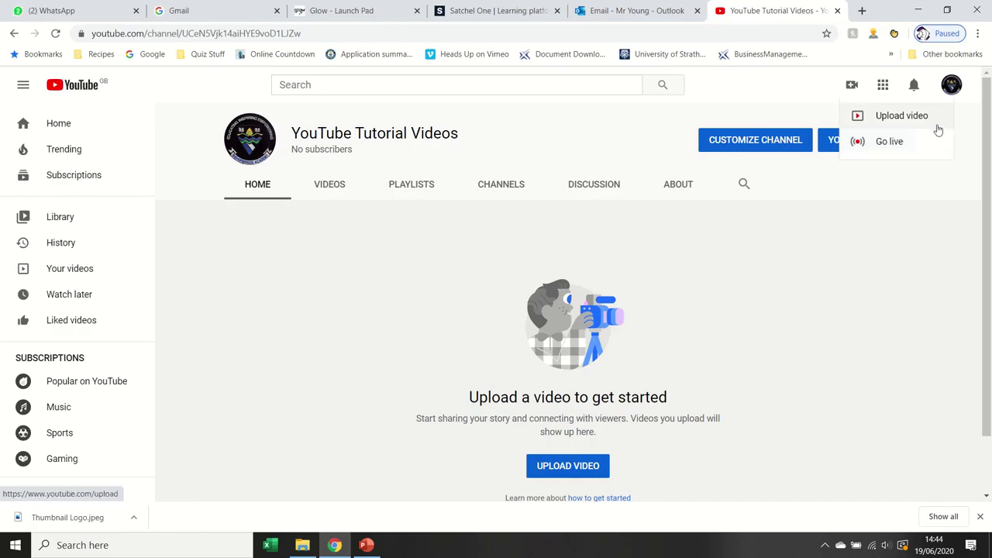
left_click(938, 127)
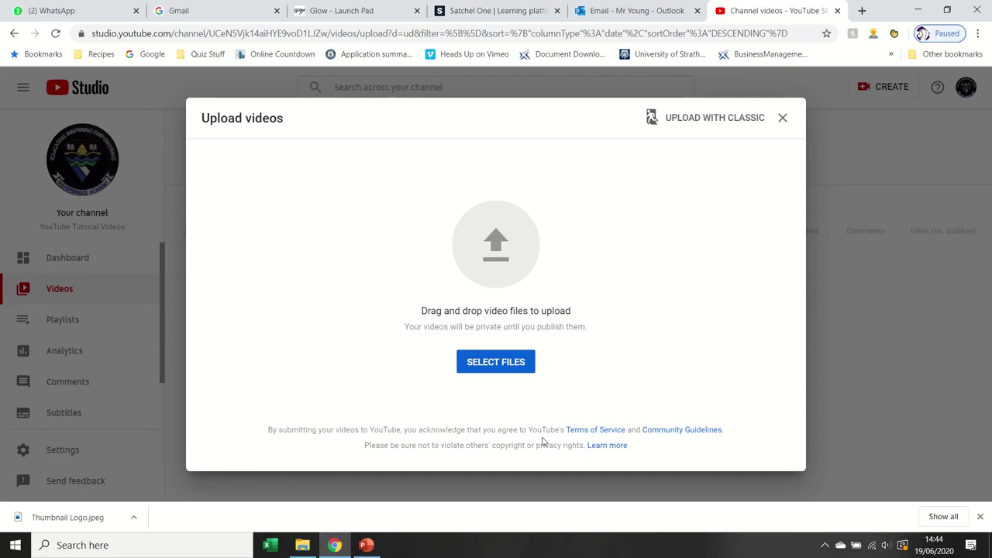
key("alt+Tab")
key("alt+Tab")
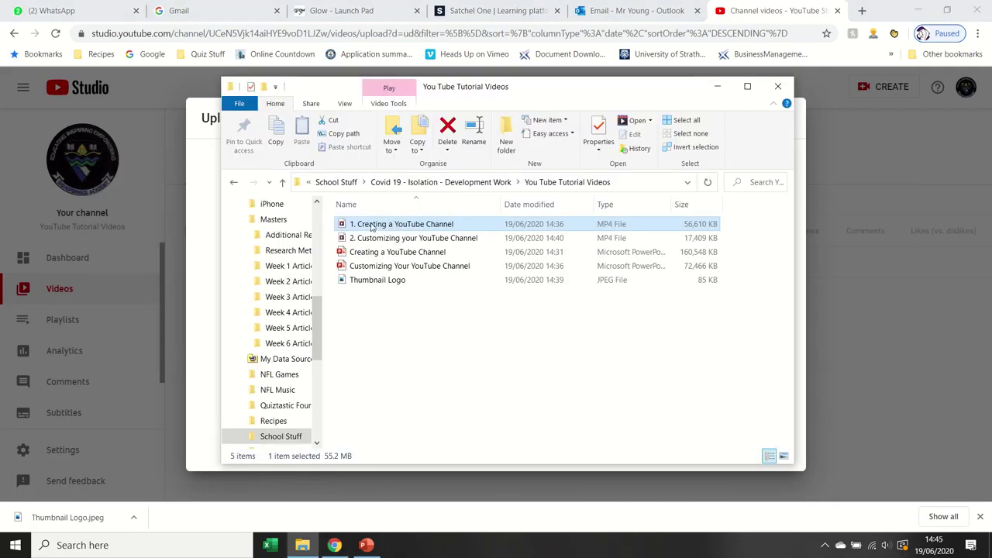
left_click_drag(371, 225, 498, 334)
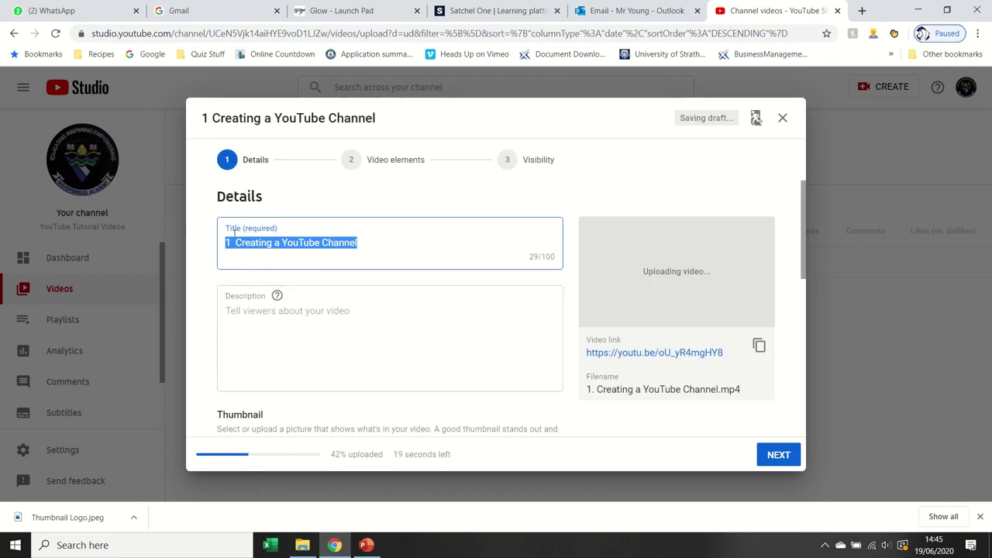
Remove the extra space after the 1 in the title and enter the description "A Quick ho wot, on creating a YouTube Channel.".
left_click(234, 242)
key("BackSpace")
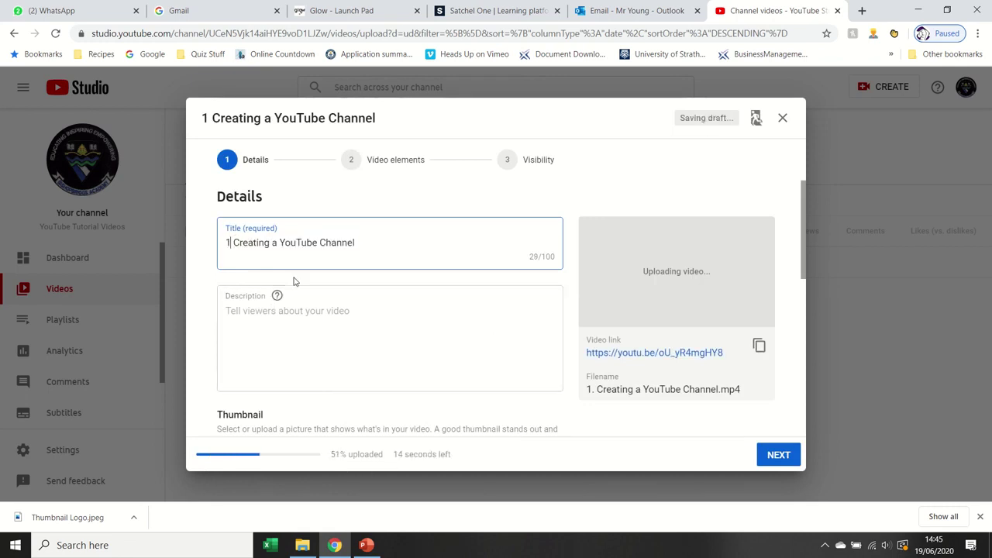
key("Tab")
key("Tab")
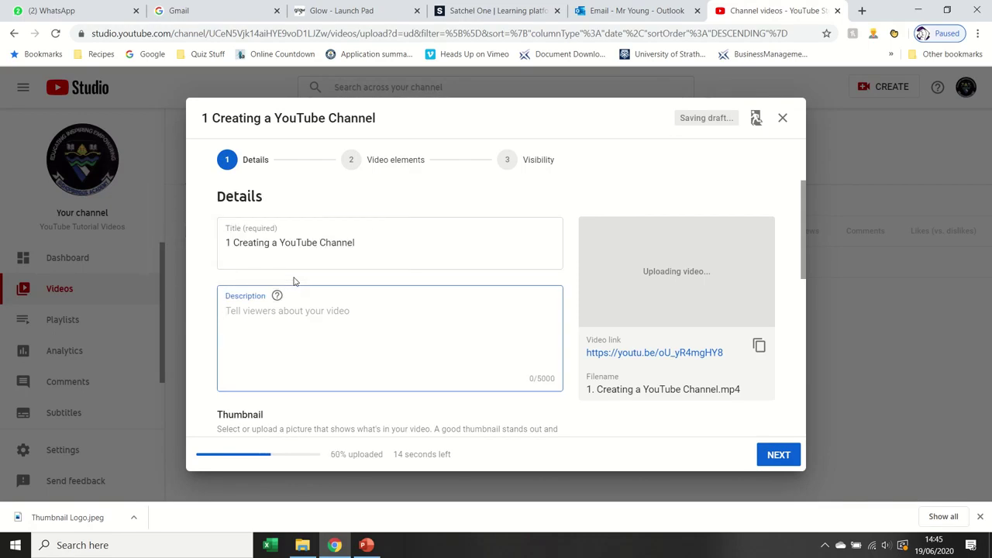
type("A Quick ho")
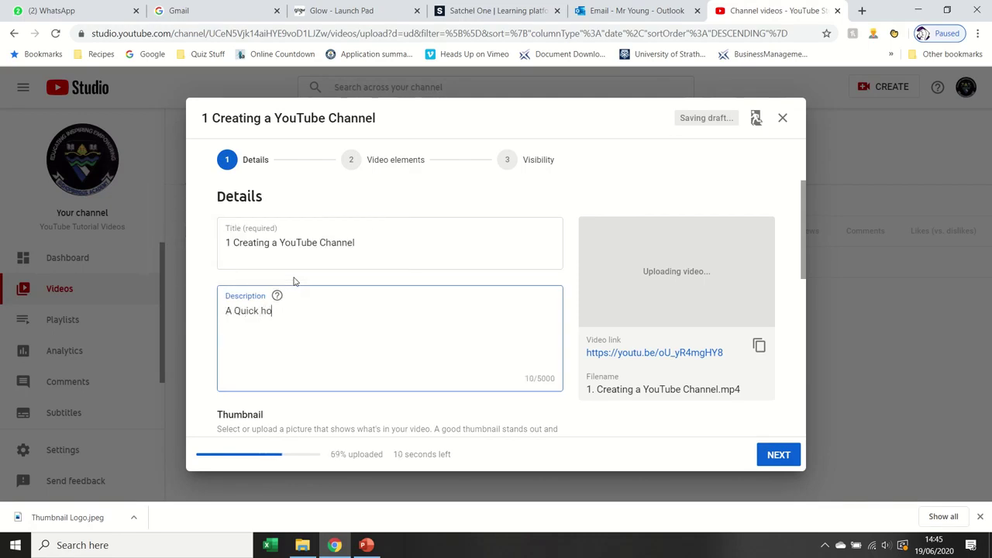
type(" wot, on creating a YouTube")
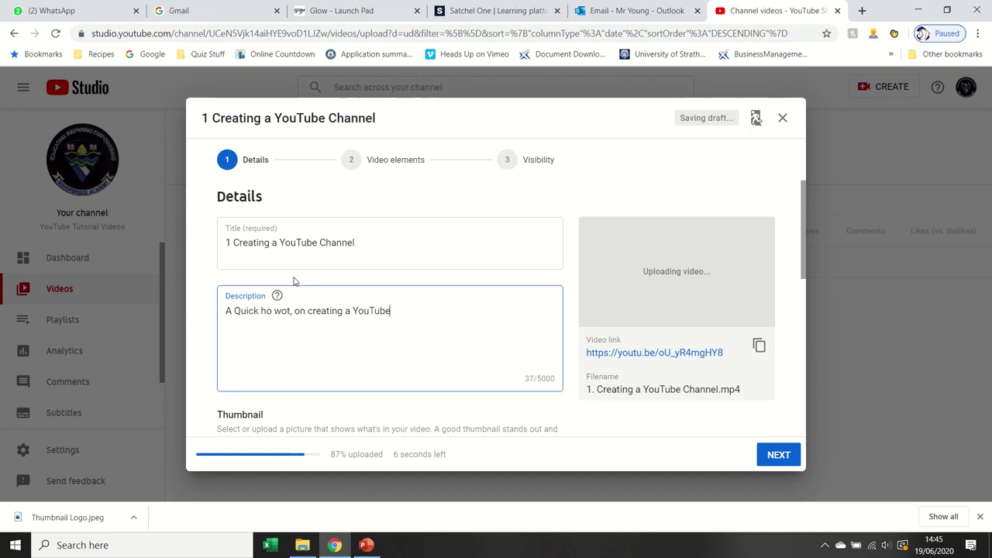
type(" Channel.")
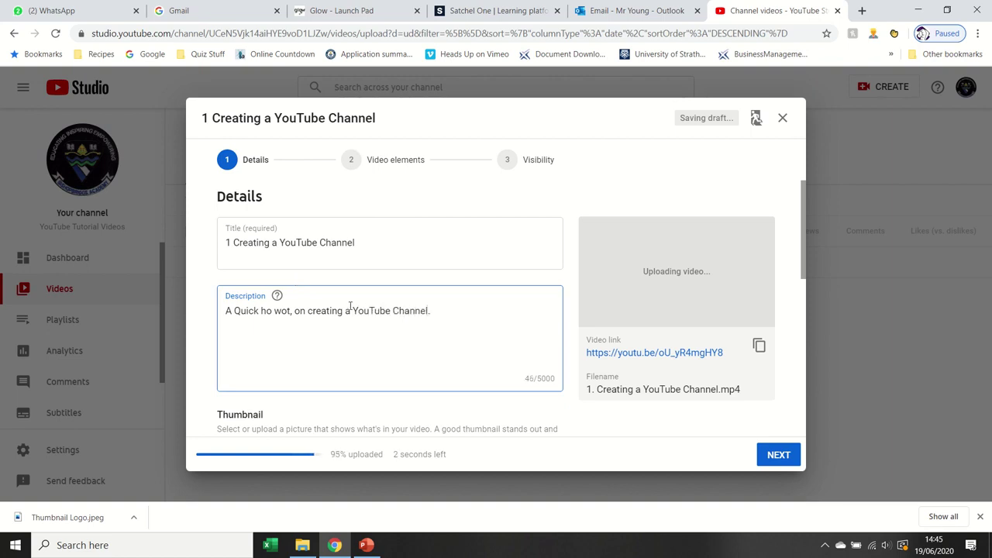
left_click(443, 415)
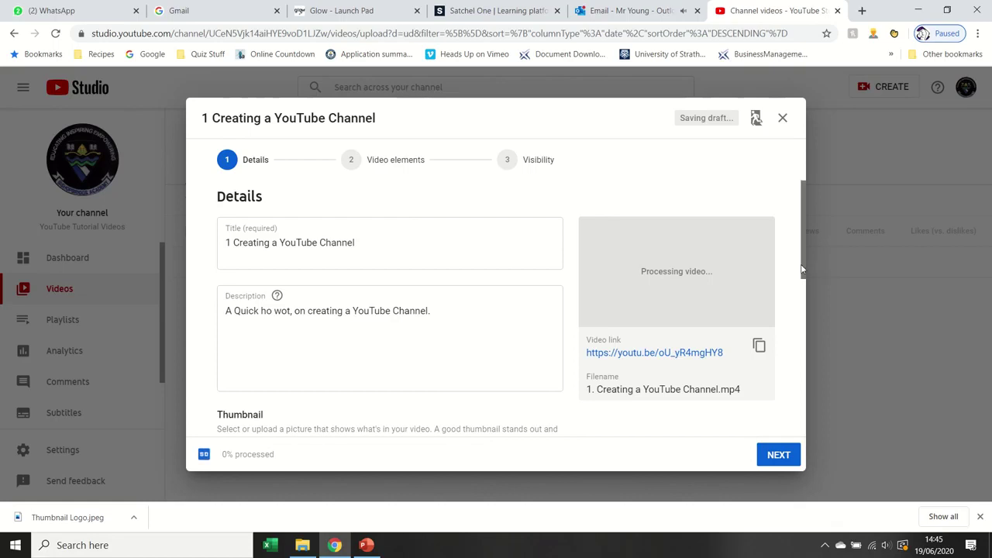
Check which playlists are available for the video without assigning one.
left_click_drag(801, 264, 807, 329)
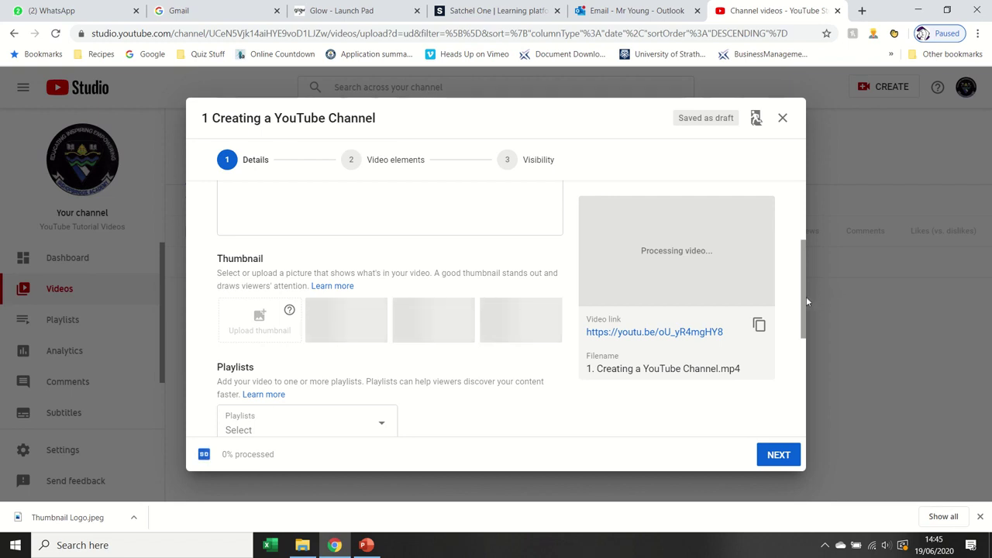
scroll(803, 298, "down", 3)
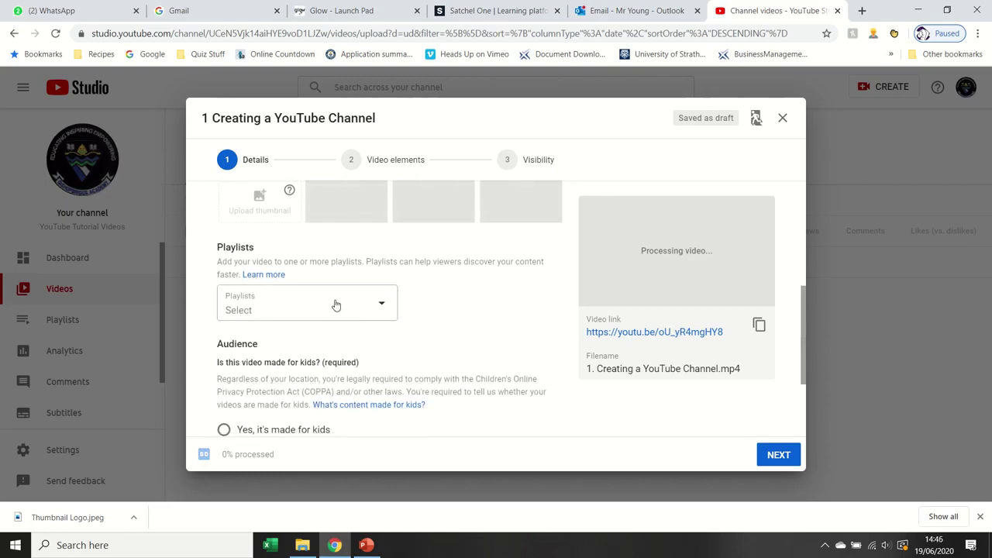
left_click(336, 304)
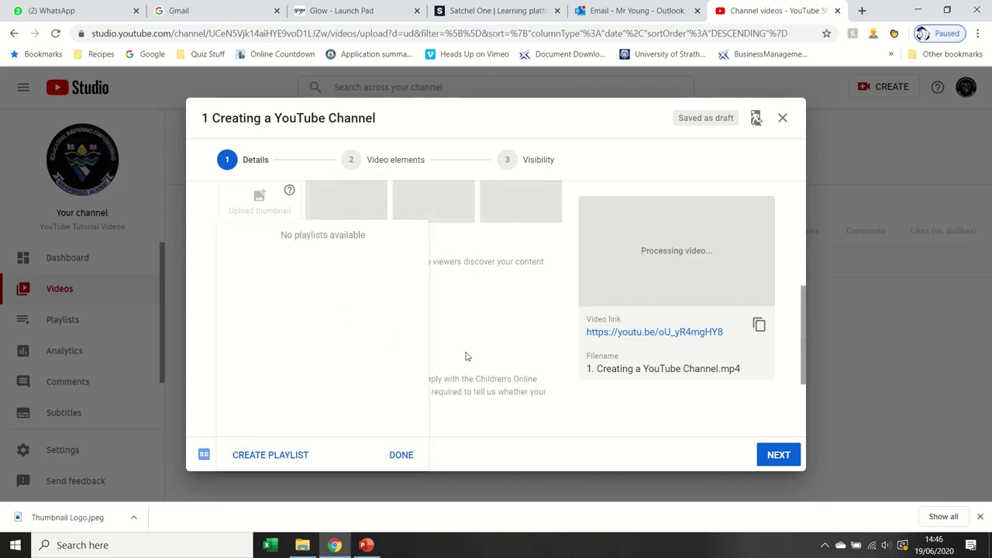
left_click(465, 356)
left_click(330, 308)
left_click(481, 358)
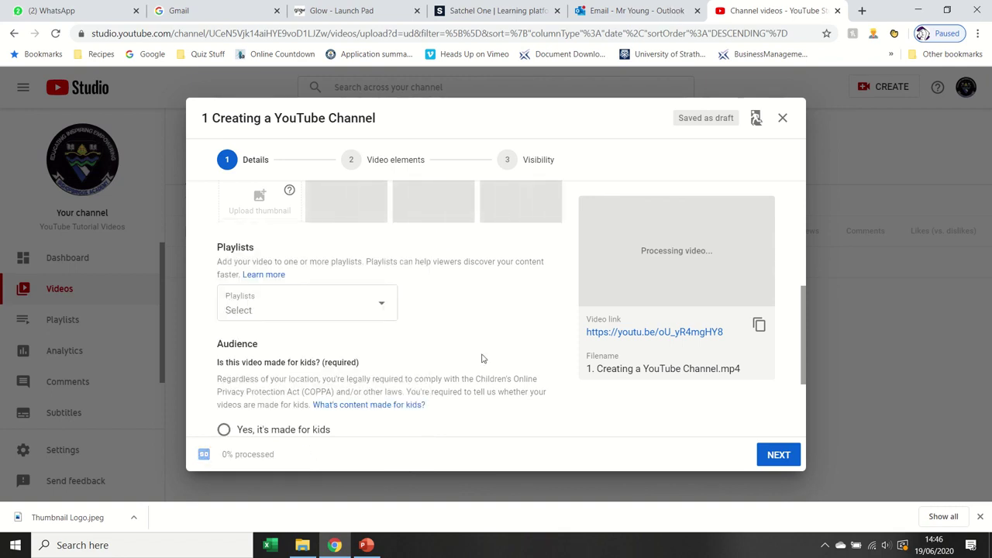
Mark the video as made for kids and expand the advanced age restriction settings.
scroll(481, 358, "down", 3)
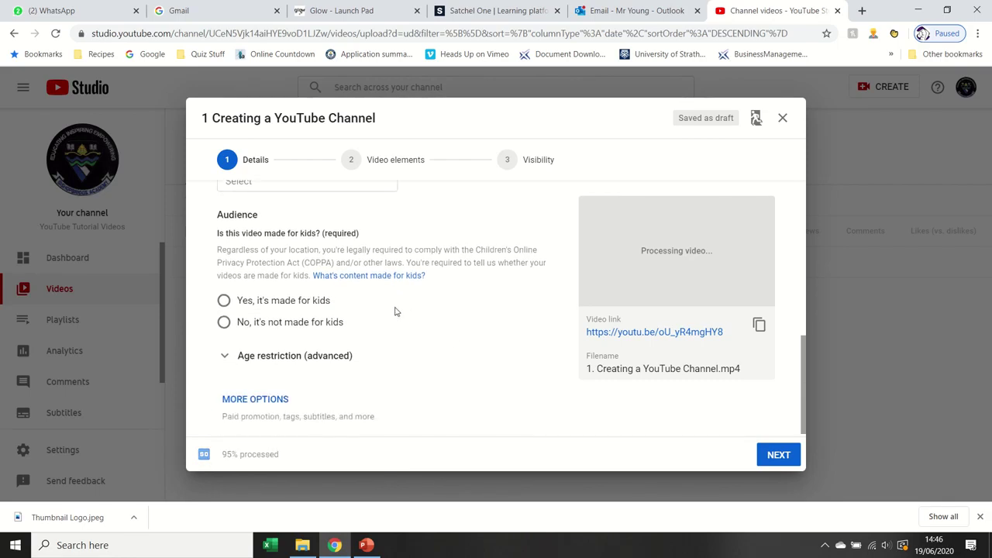
left_click(223, 299)
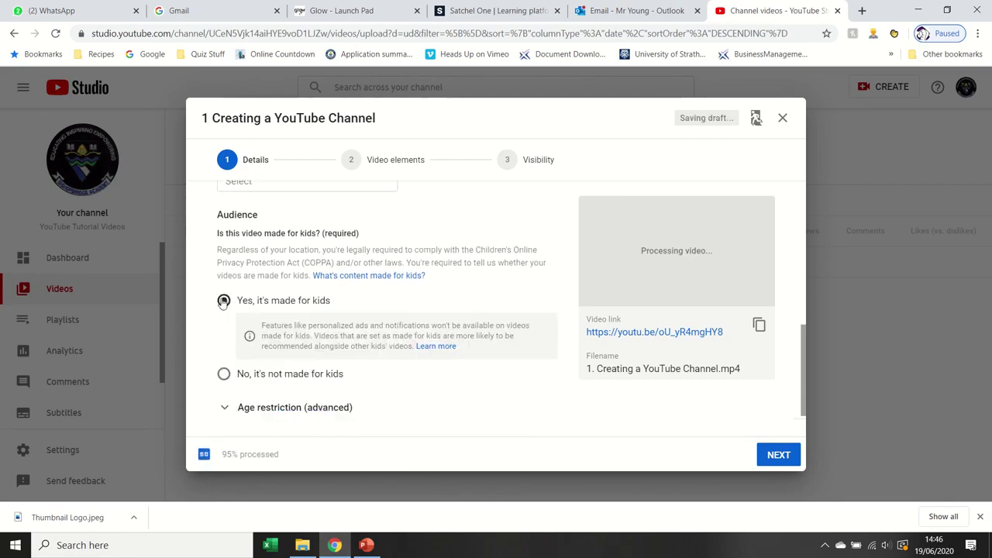
left_click(472, 400)
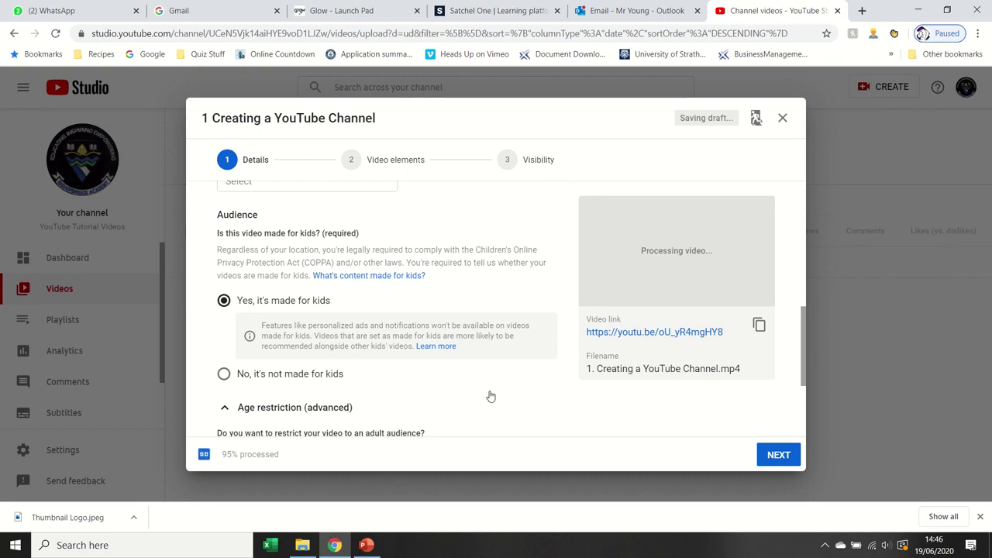
left_click_drag(805, 347, 814, 391)
mouse_move(396, 358)
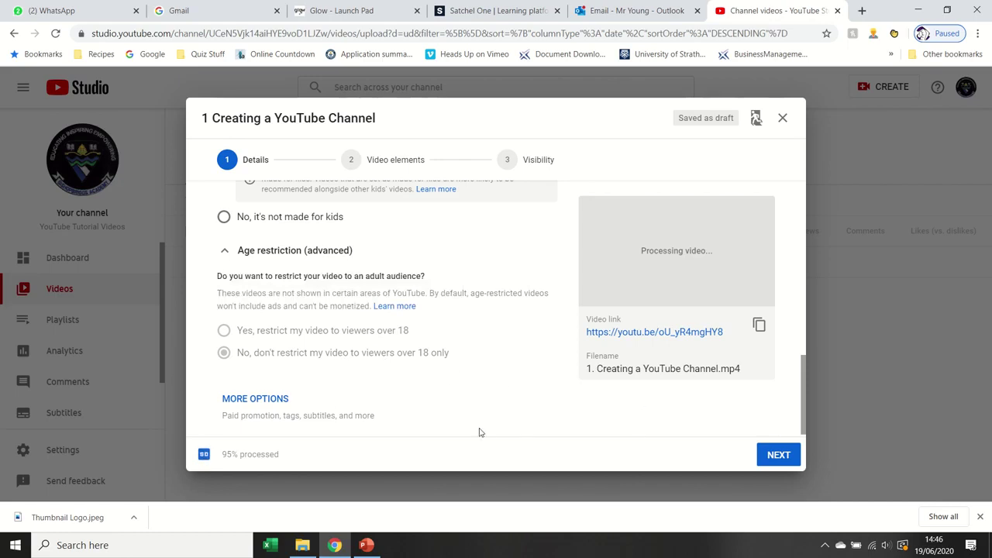
Show the additional video options and go to the empty Tags field.
left_click(280, 399)
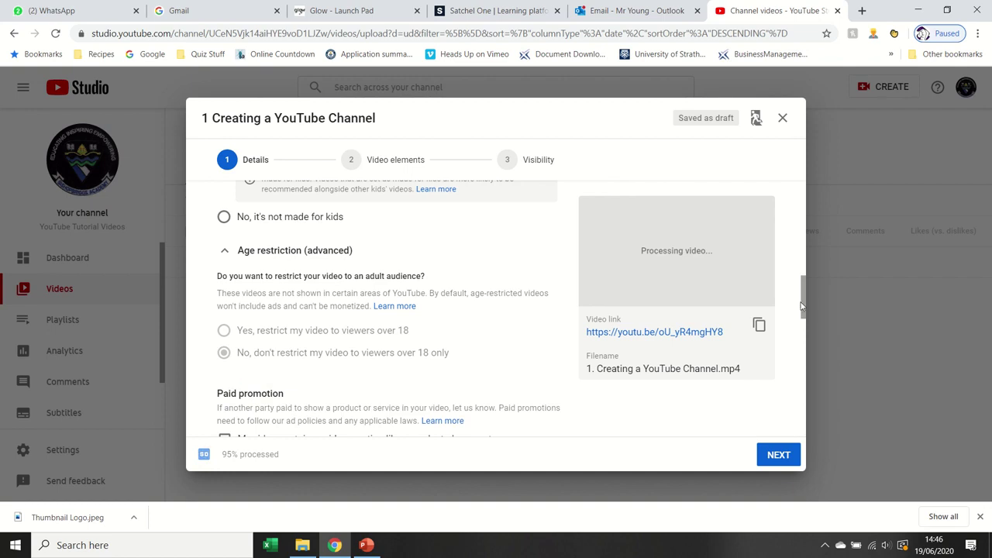
left_click_drag(804, 302, 807, 342)
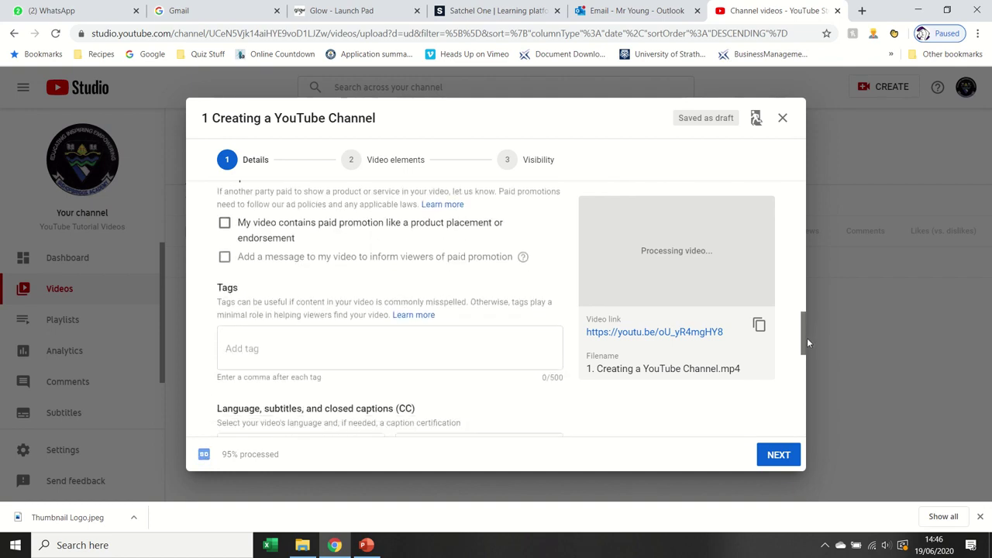
left_click_drag(807, 339, 807, 354)
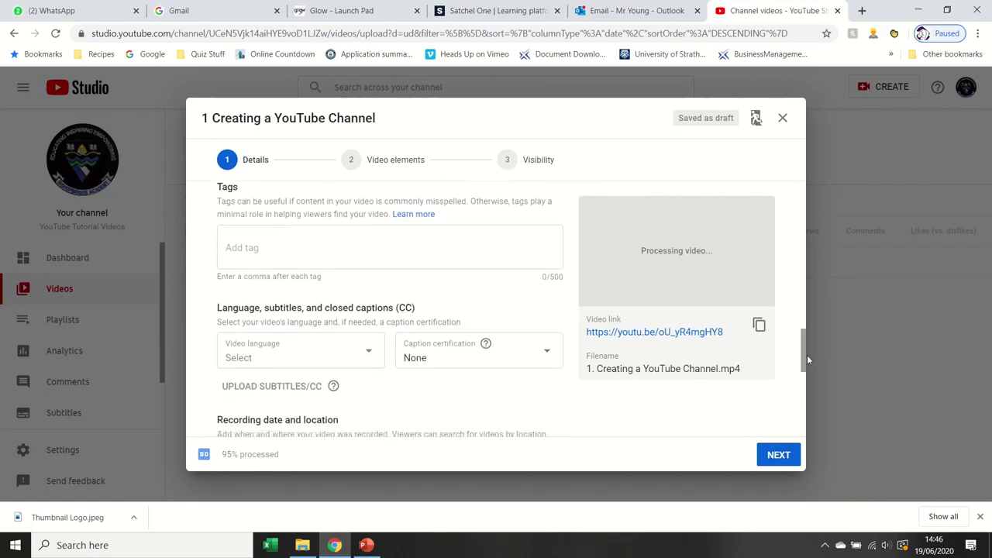
left_click(296, 251)
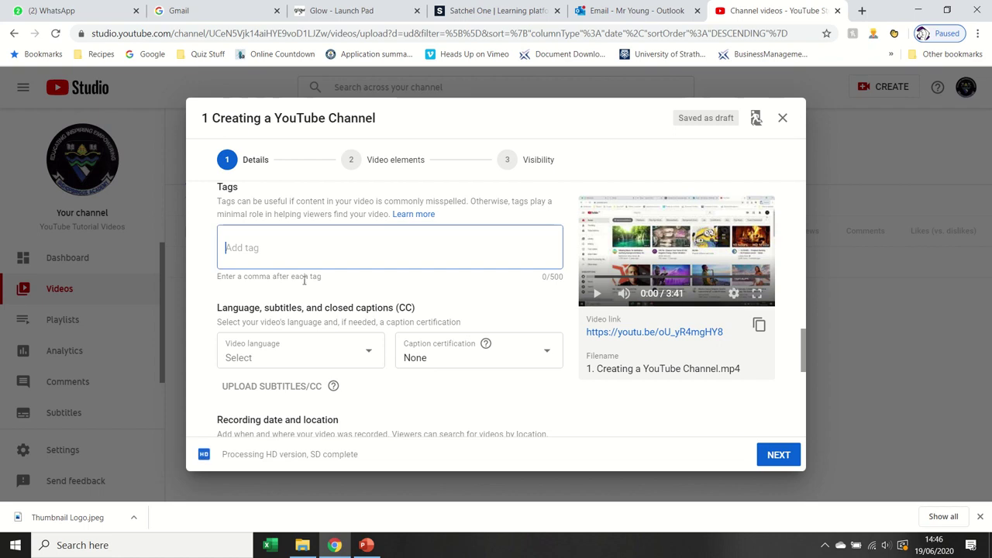
Set the video language to English and review the caption certification choices, keeping None.
left_click(341, 355)
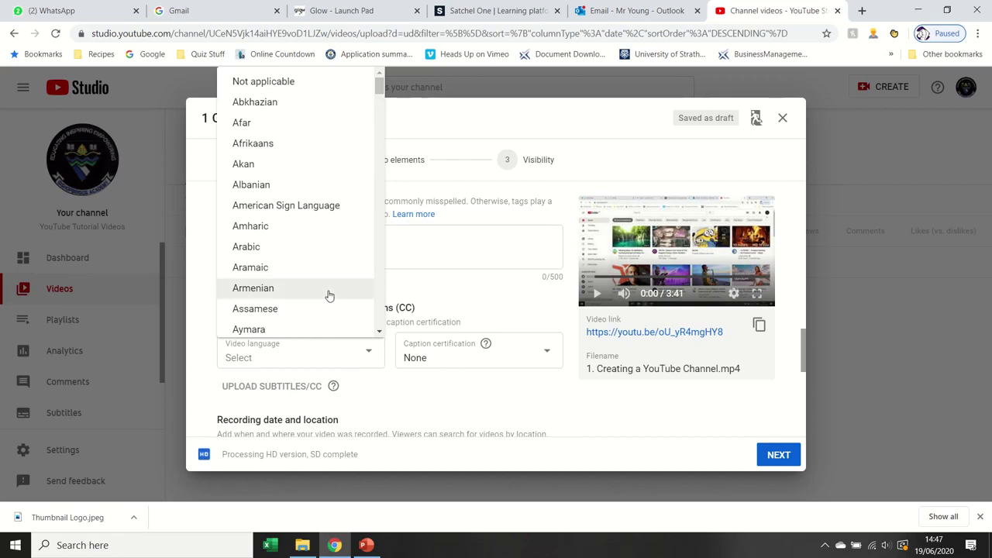
left_click(329, 289)
left_click(346, 358)
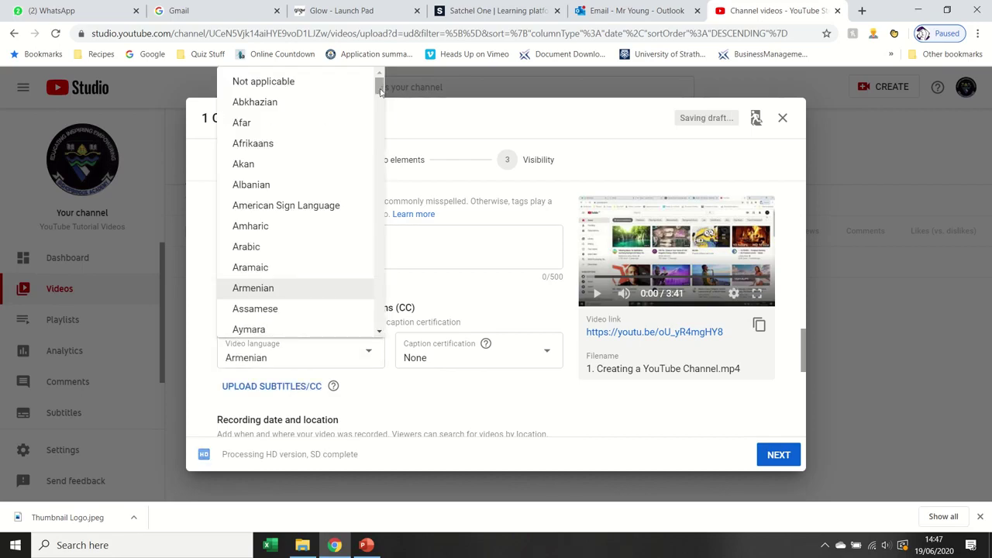
left_click_drag(380, 88, 378, 138)
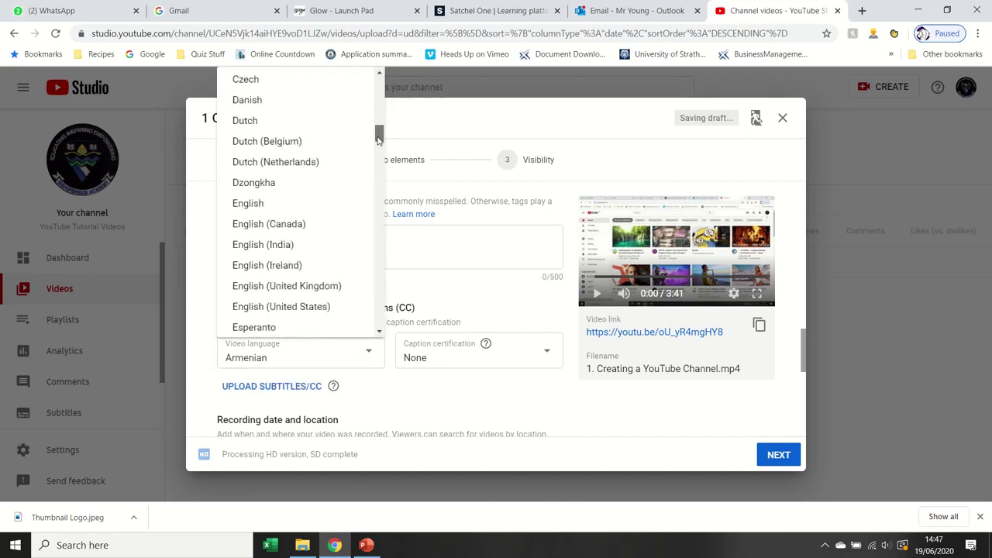
left_click(301, 205)
left_click(470, 361)
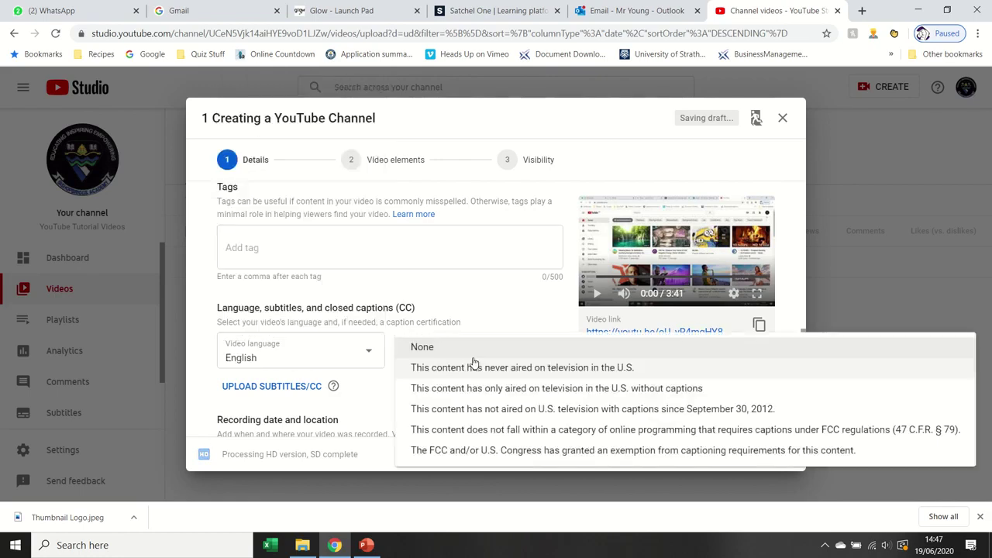
left_click(500, 333)
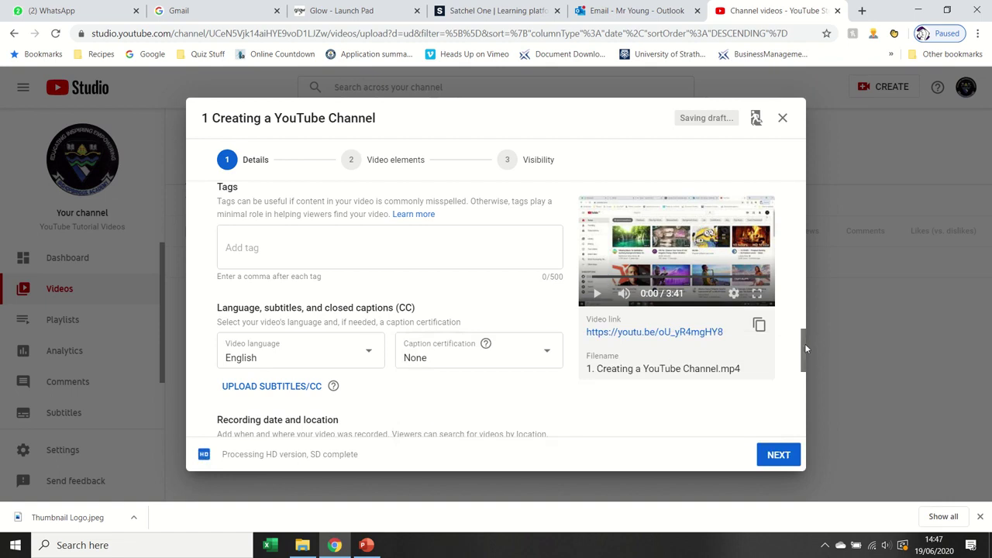
Set the video's category to Education and turn off showing how many viewers like and dislike it.
left_click_drag(803, 348, 803, 373)
left_click_drag(803, 377, 802, 380)
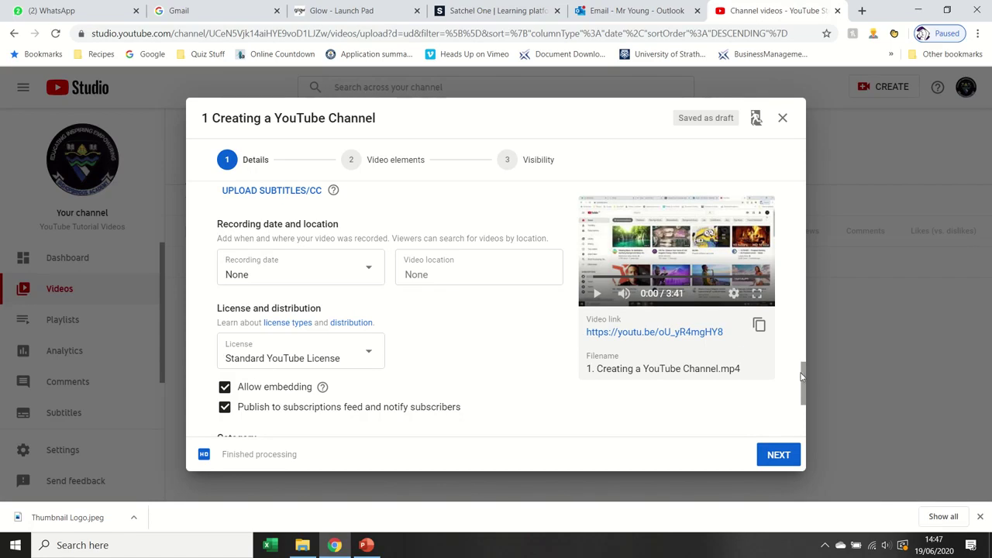
left_click_drag(802, 372, 807, 417)
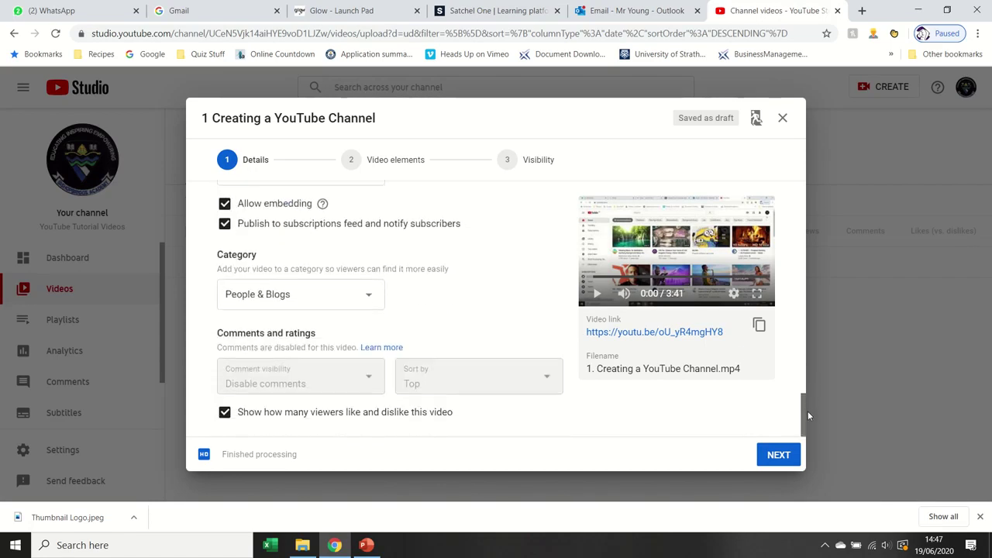
left_click(350, 296)
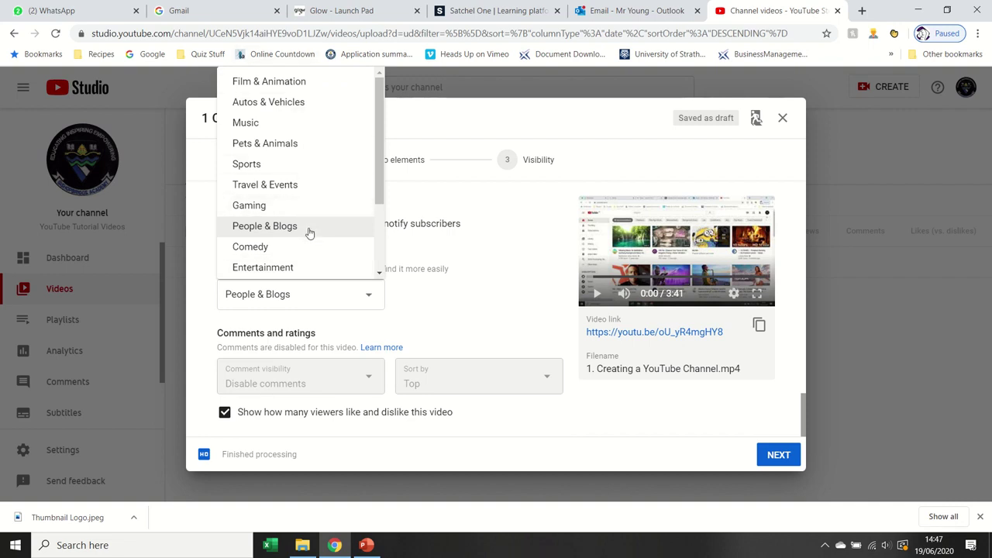
scroll(382, 224, "down", 3)
scroll(381, 224, "down", 2)
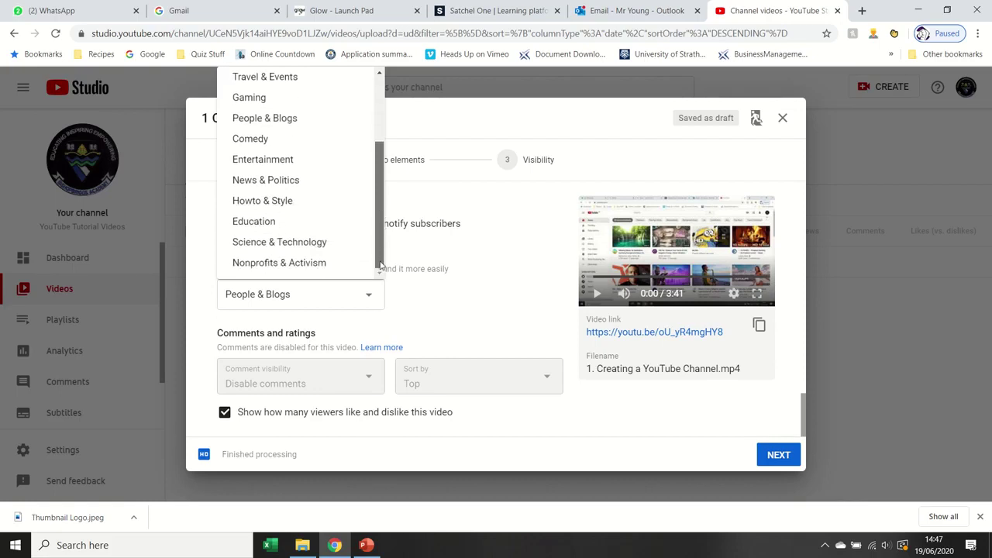
left_click(306, 220)
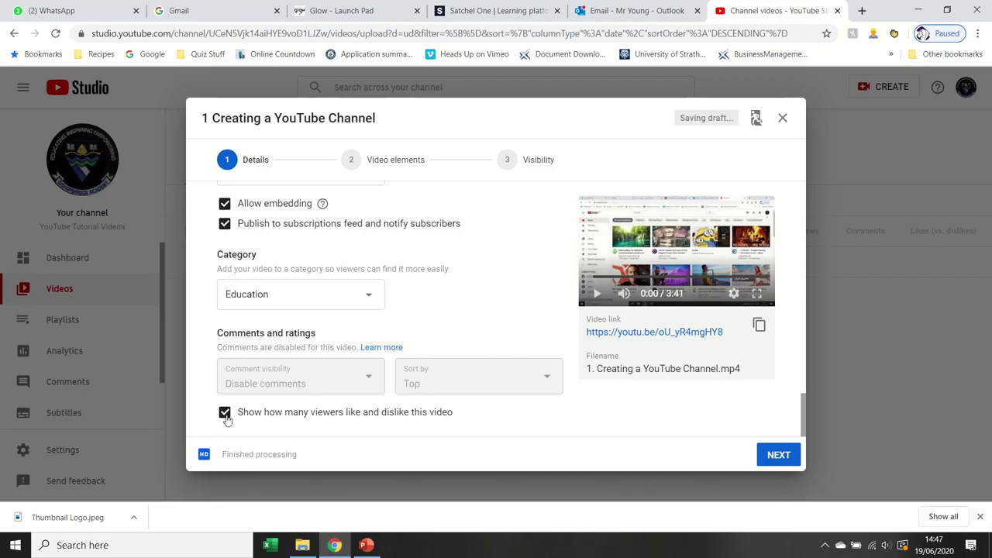
left_click(224, 413)
Choose the first automatically generated image as the video's thumbnail.
left_click_drag(803, 409, 803, 403)
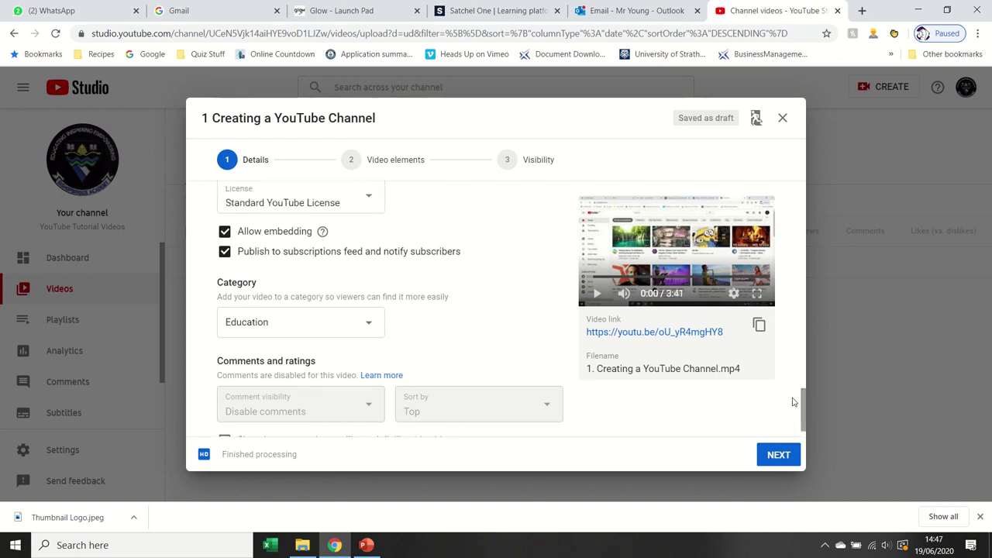
left_click_drag(802, 408, 806, 227)
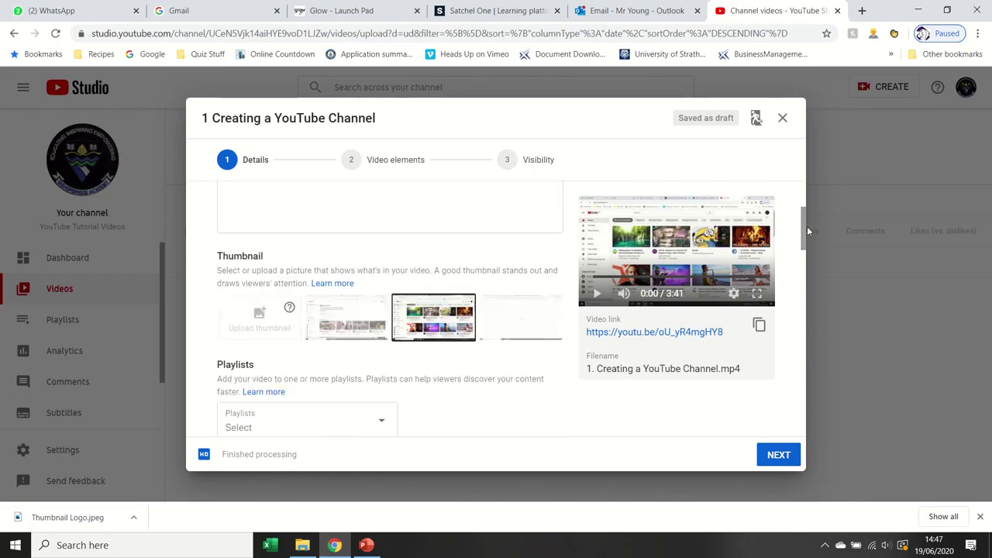
left_click(346, 332)
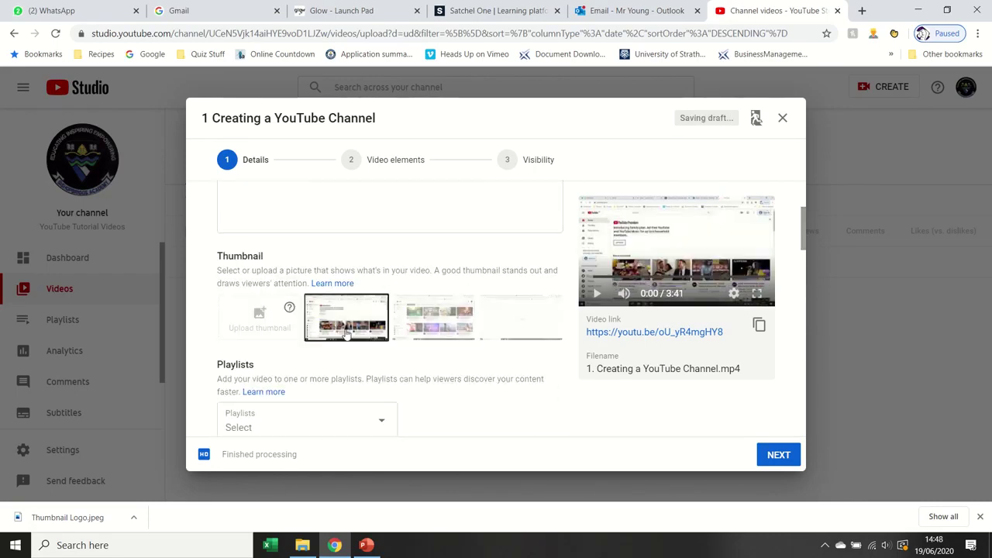
Preview the third and second automatically generated thumbnails, and return to the first one.
left_click(515, 330)
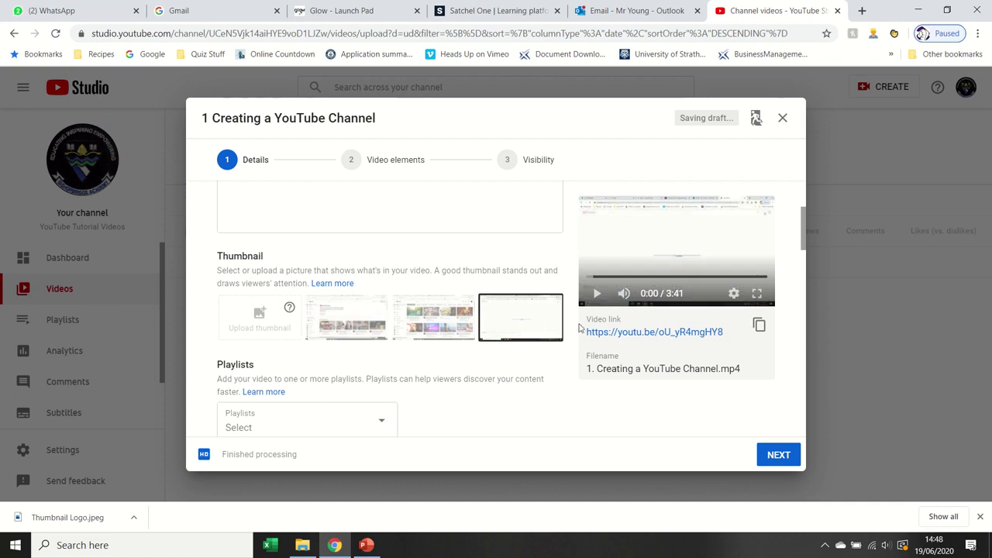
left_click(434, 326)
left_click(364, 328)
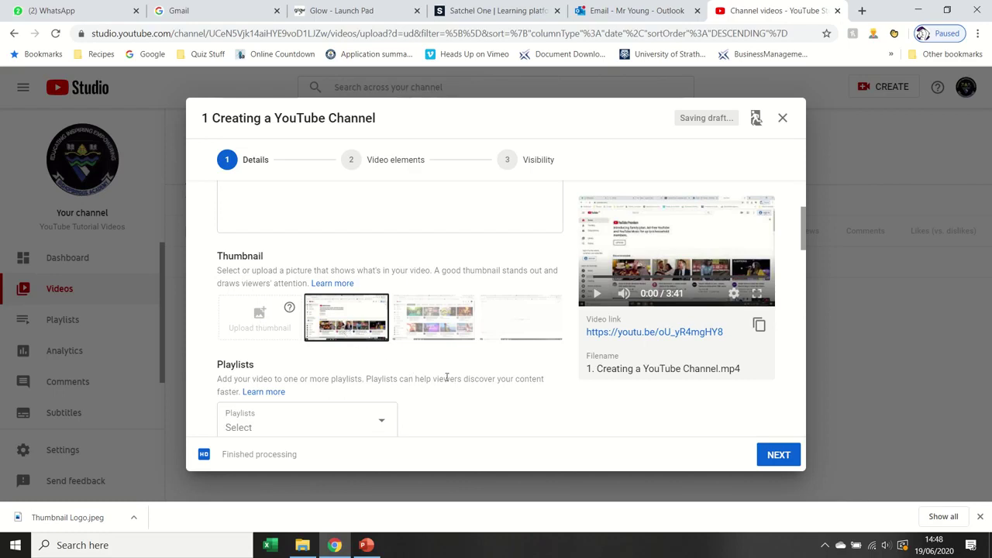
Continue past the video elements without adding an end screen or cards, and set the video's visibility to Unlisted.
left_click(772, 458)
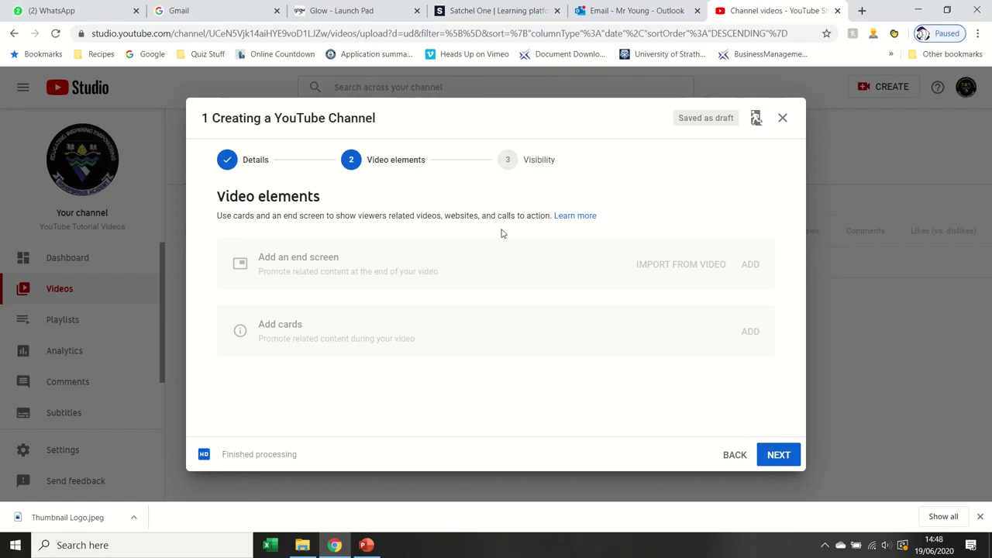
left_click(780, 455)
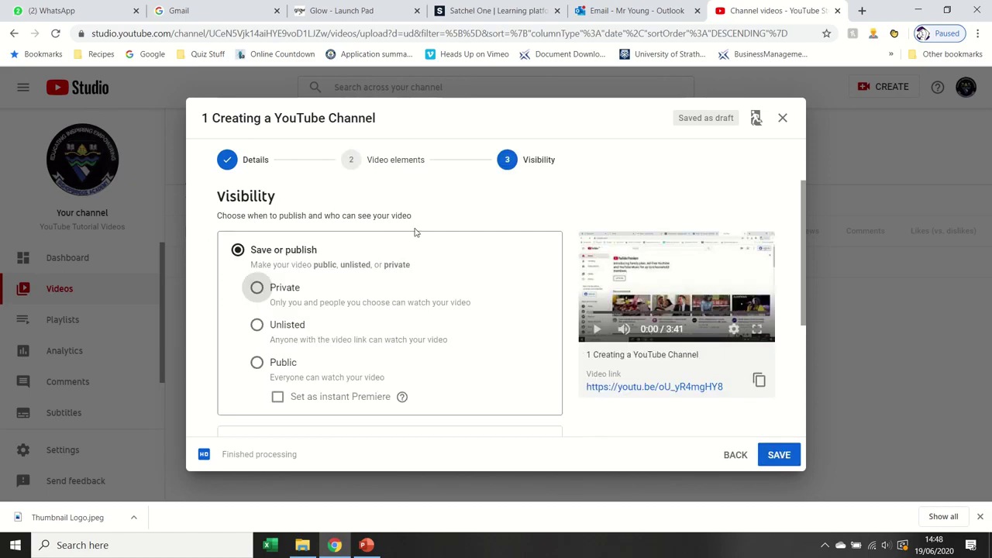
left_click(256, 288)
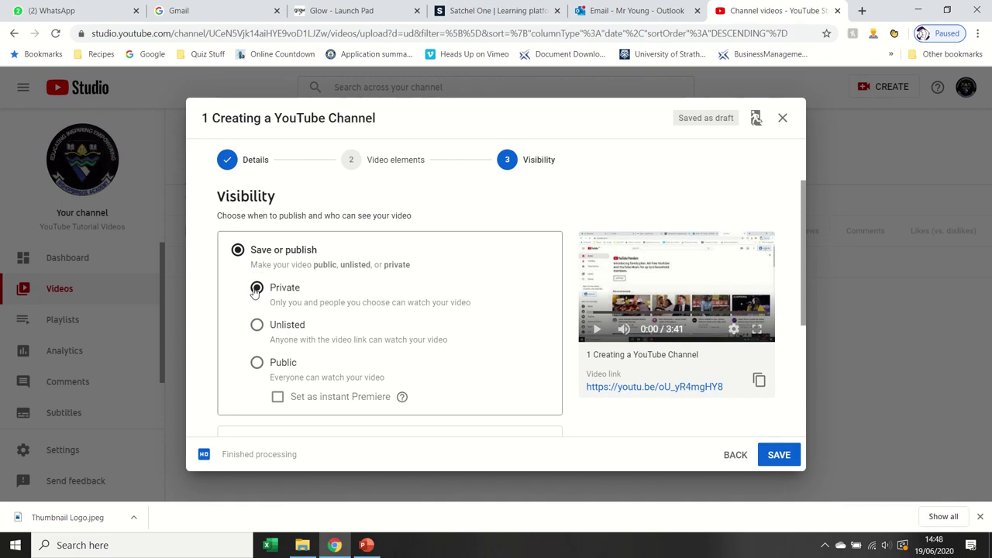
left_click(256, 363)
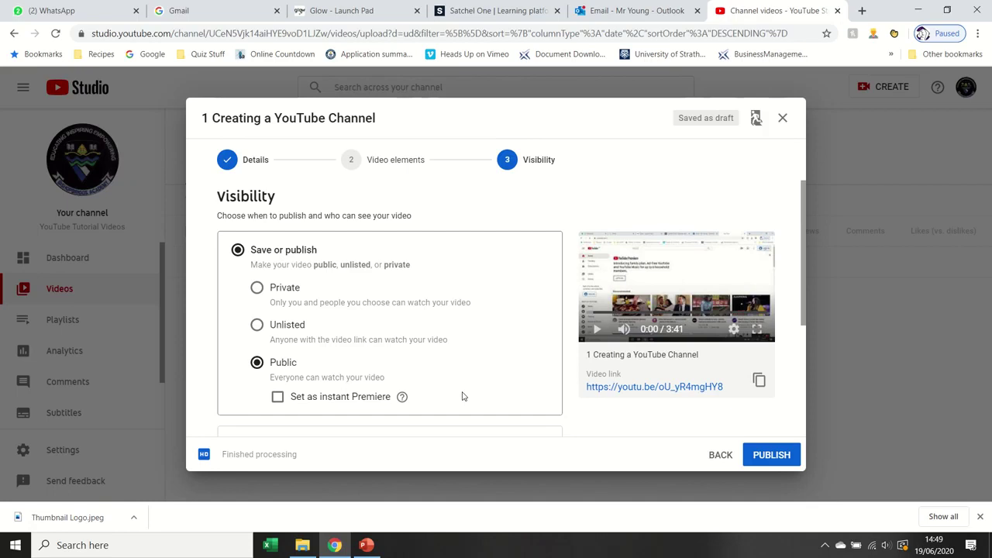
left_click(257, 329)
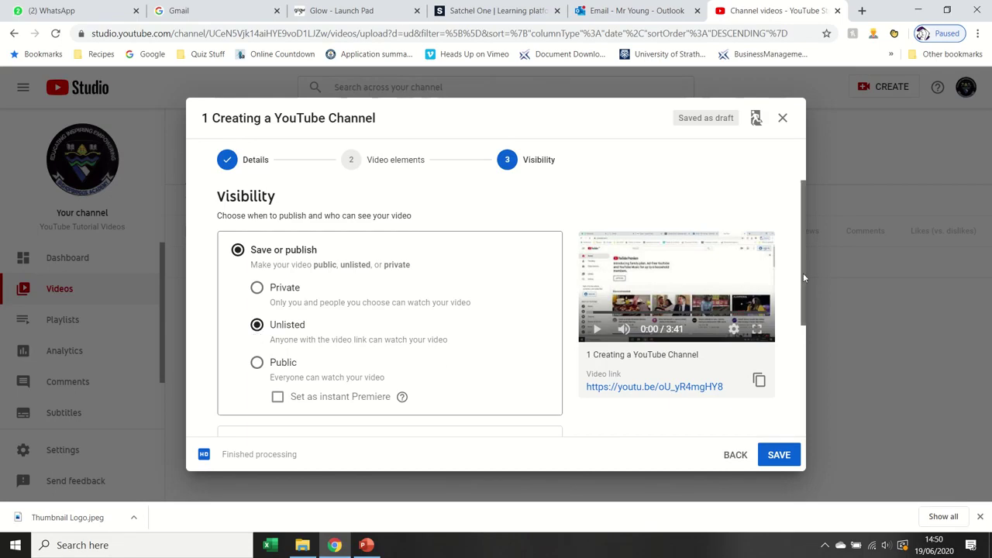
Review the scheduling option and pre-publishing checks, and save the video without scheduling it.
scroll(803, 287, "down", 1)
left_click_drag(804, 297, 815, 413)
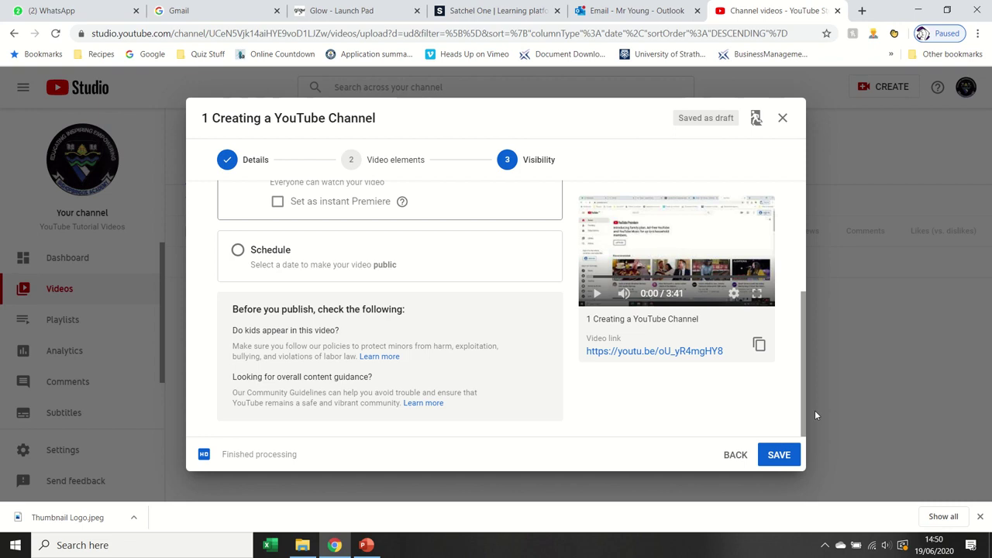
left_click(779, 455)
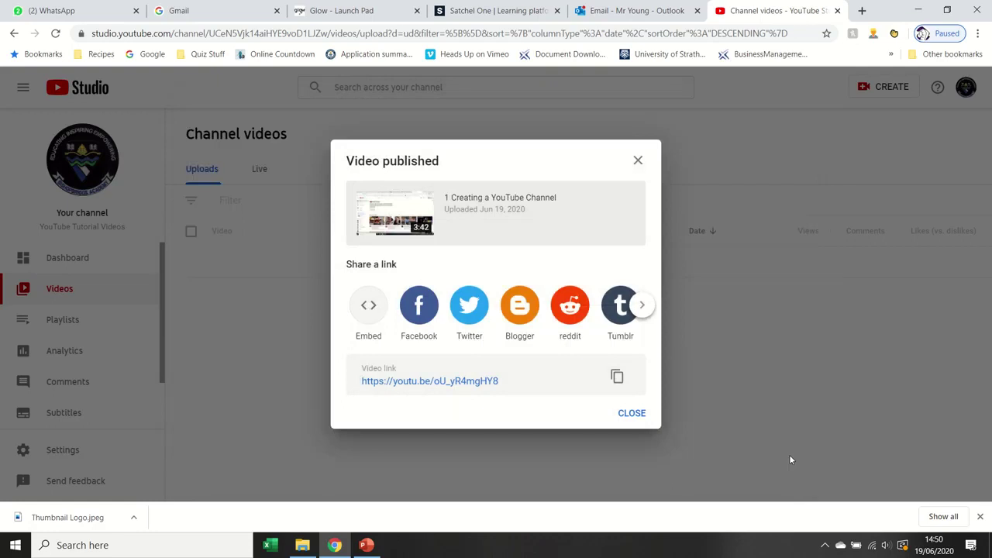
Copy the published video's link, look through the available sharing services, and close the sharing dialog.
left_click(616, 378)
left_click(642, 307)
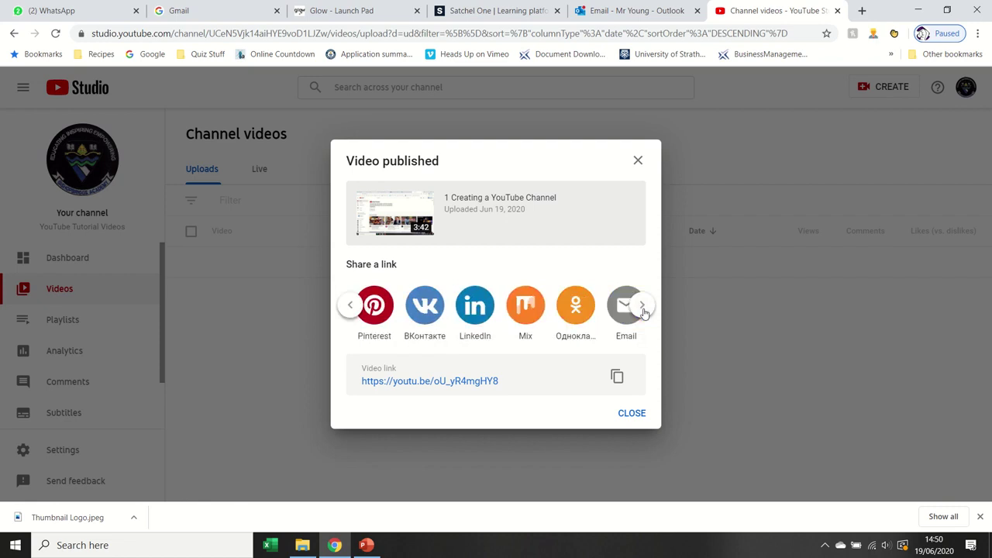
left_click(351, 307)
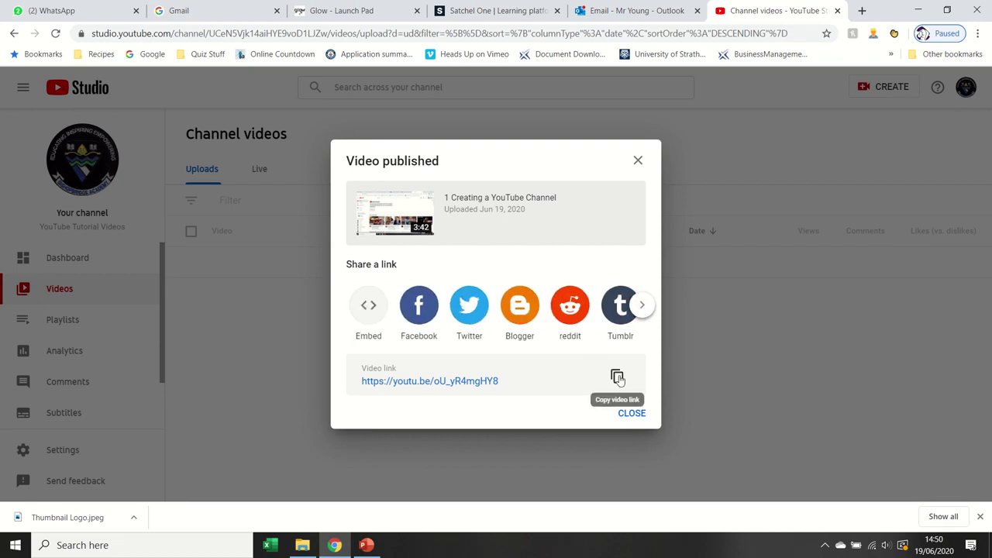
left_click(631, 415)
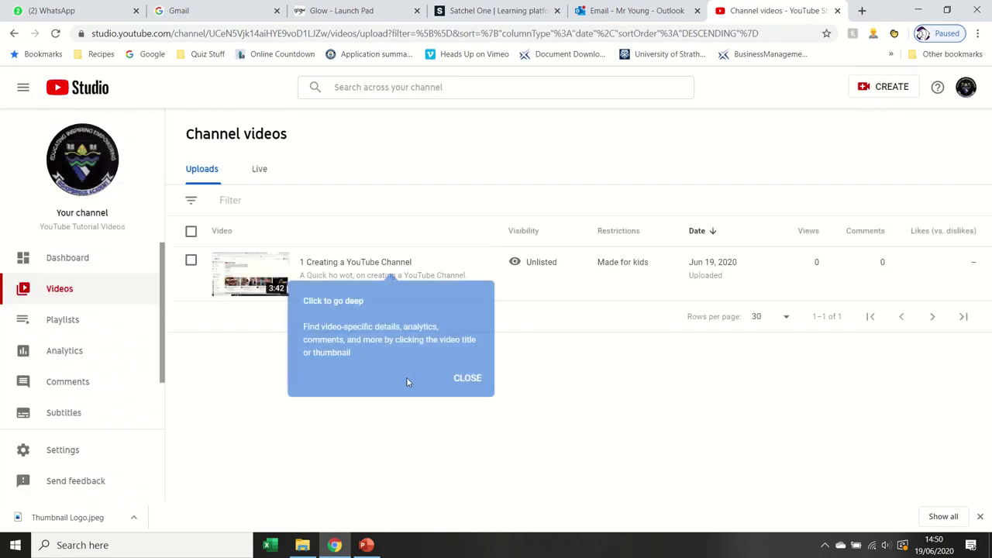
Dismiss the Studio tips and check the uploaded video's visibility choices in the video list without changing them.
left_click(472, 378)
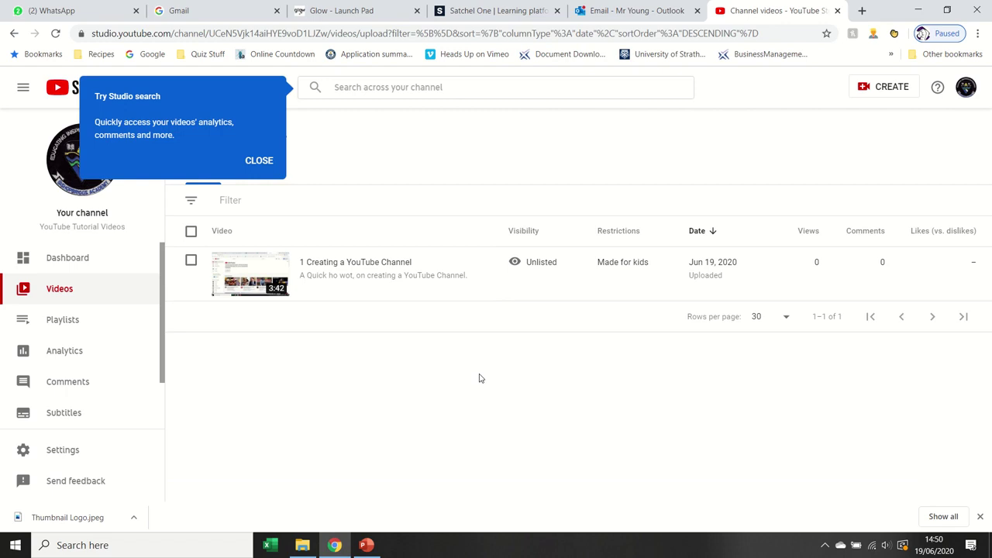
left_click(569, 264)
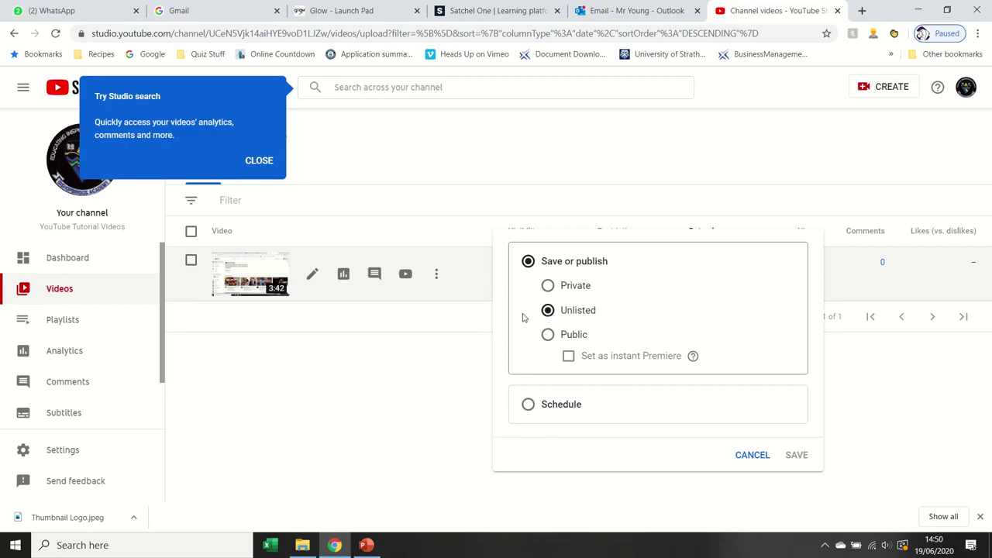
left_click(438, 355)
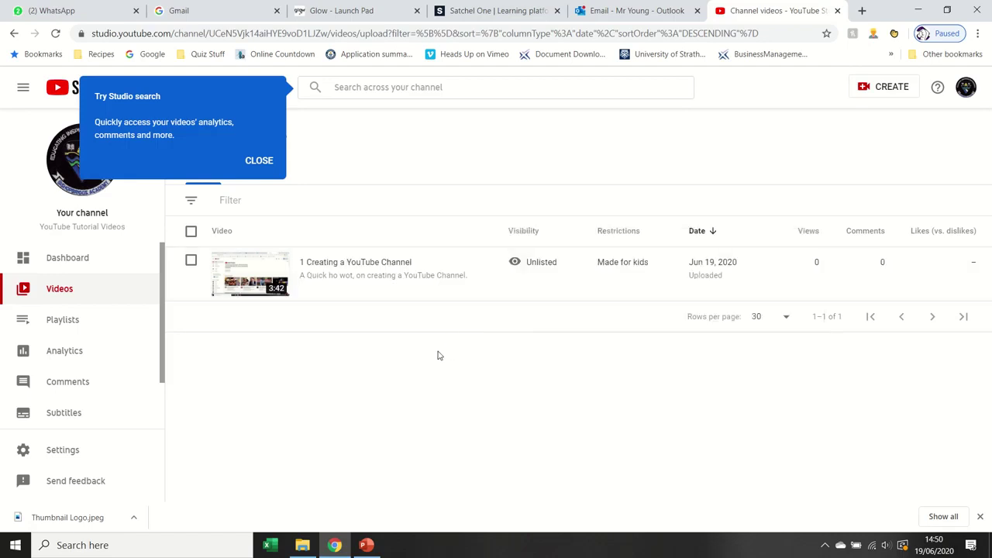
left_click(261, 161)
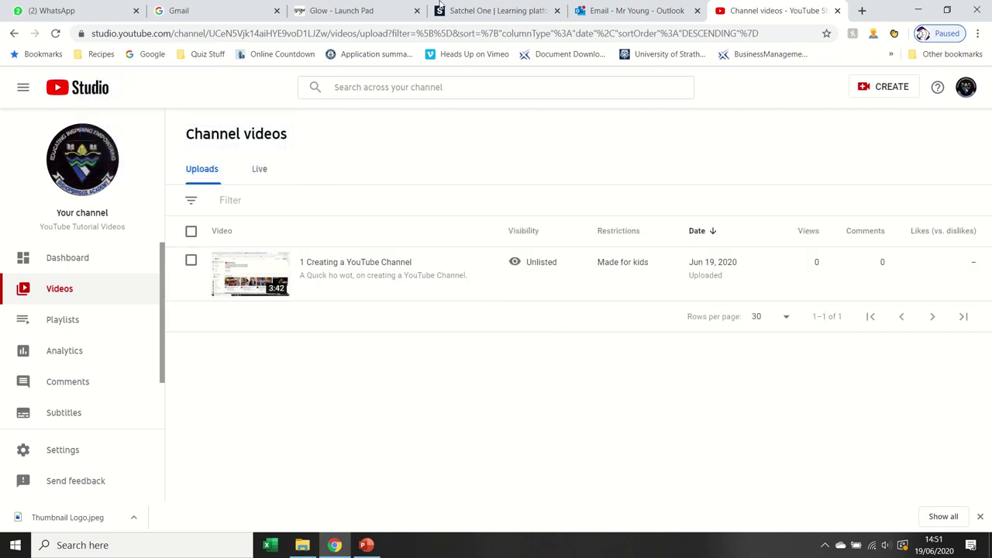